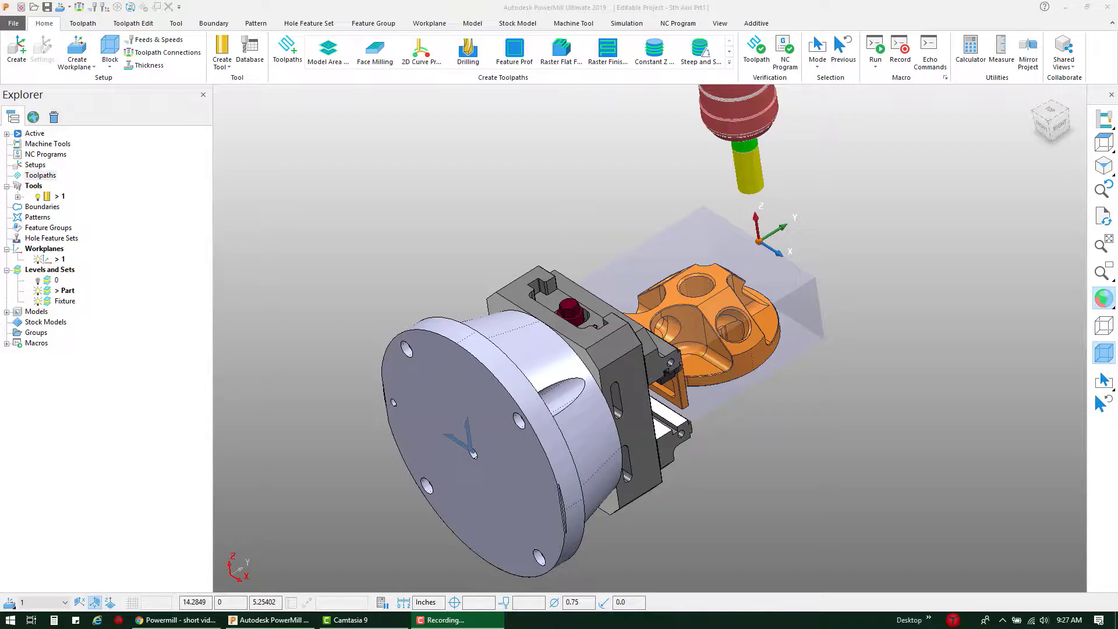
- Orbit the part and fixture and toggle the Part and Fixture levels' visibility to inspect them
middle_drag(596, 326, 598, 346)
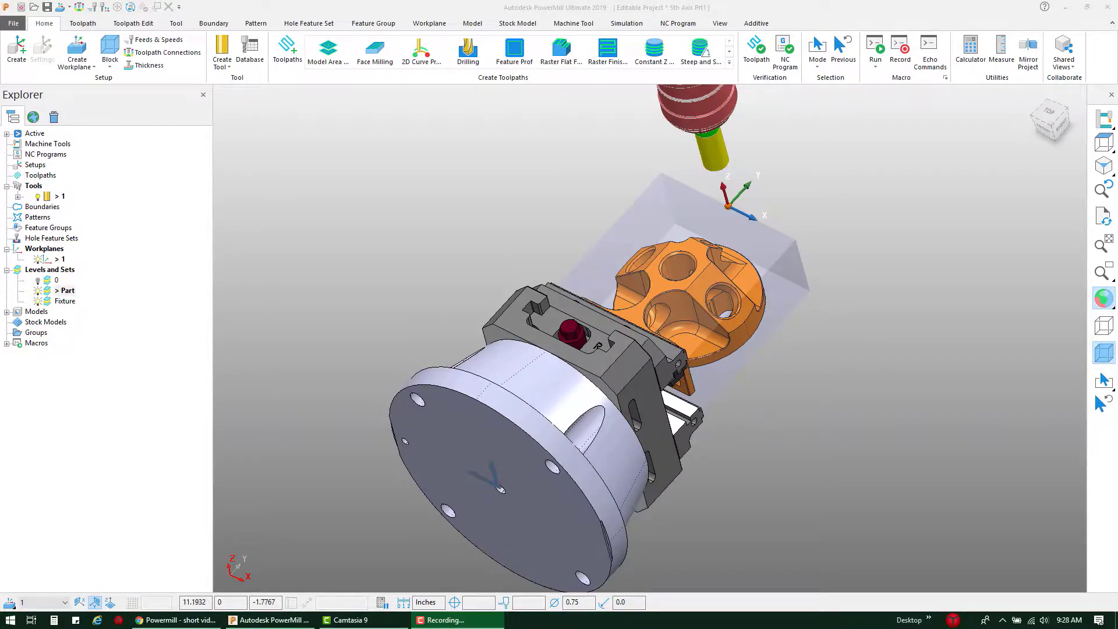
middle_drag(597, 345, 706, 339)
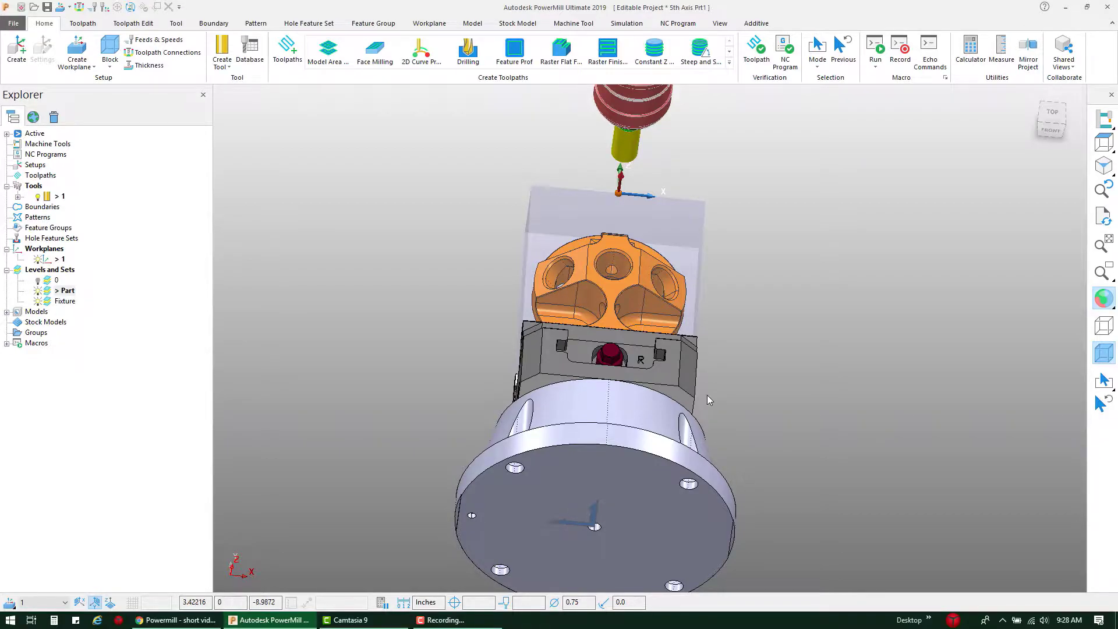
middle_drag(707, 400, 487, 460)
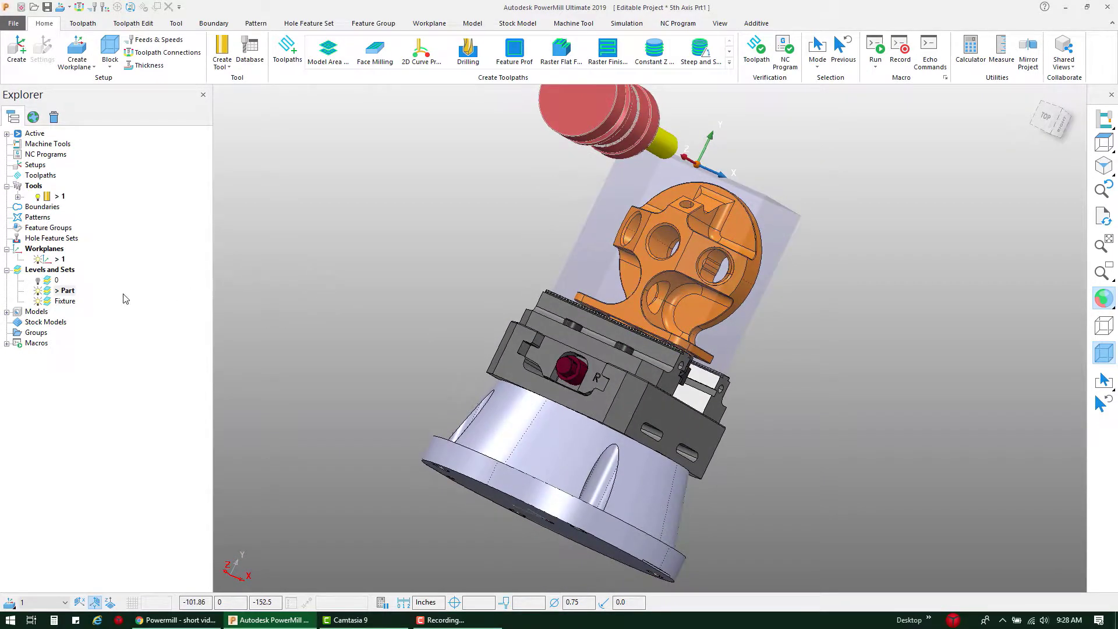
click(38, 291)
click(38, 291)
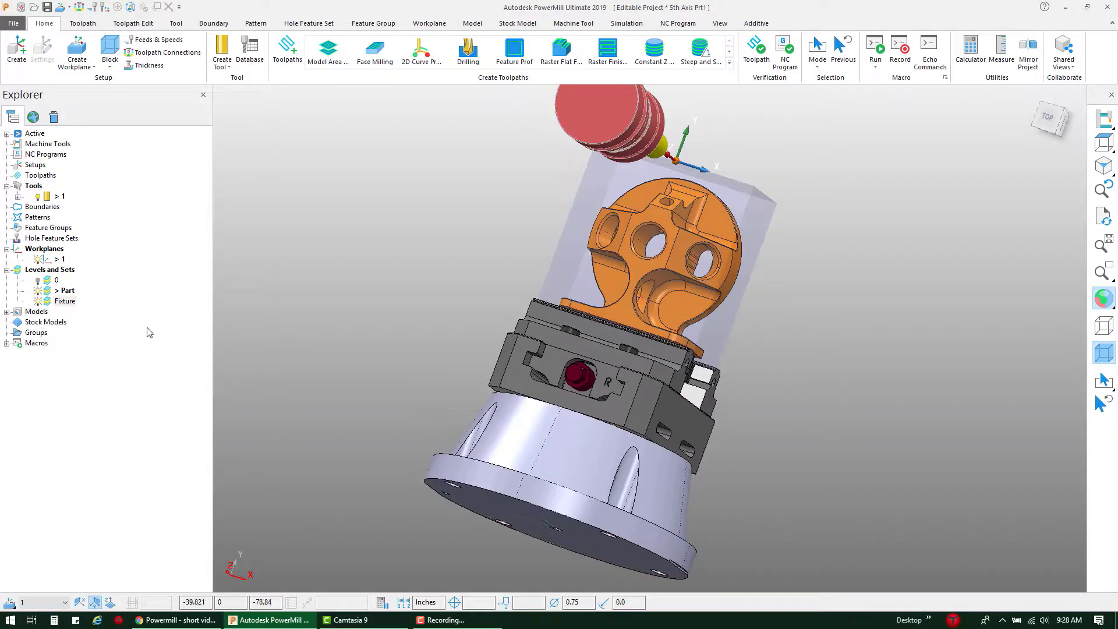
click(39, 301)
click(39, 302)
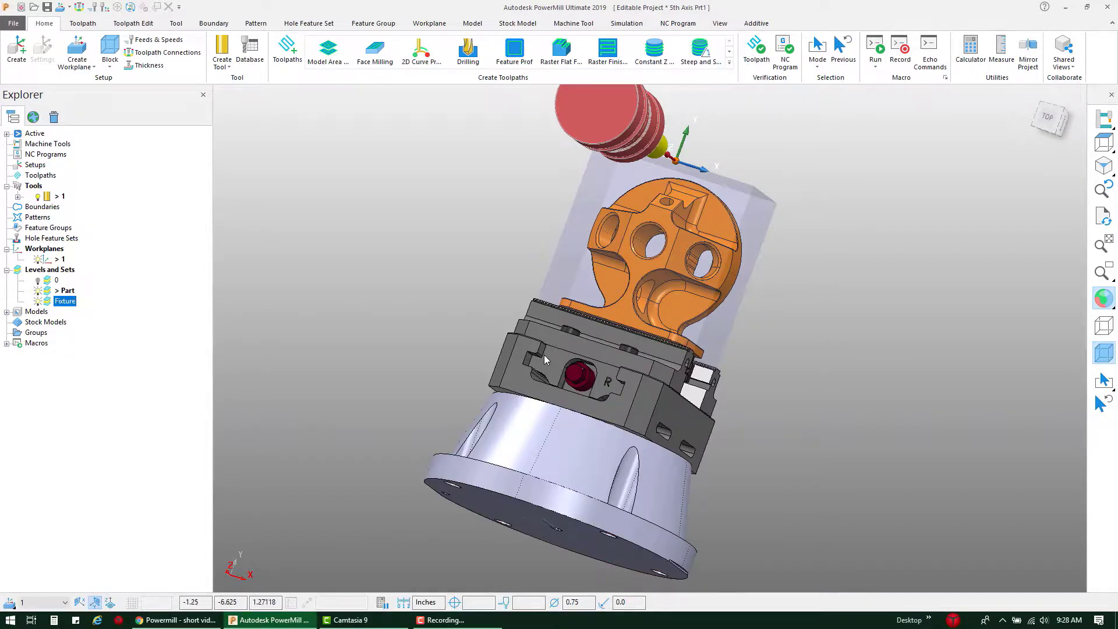
- Review the Block dialog and close it without changes
middle_drag(546, 359, 524, 326)
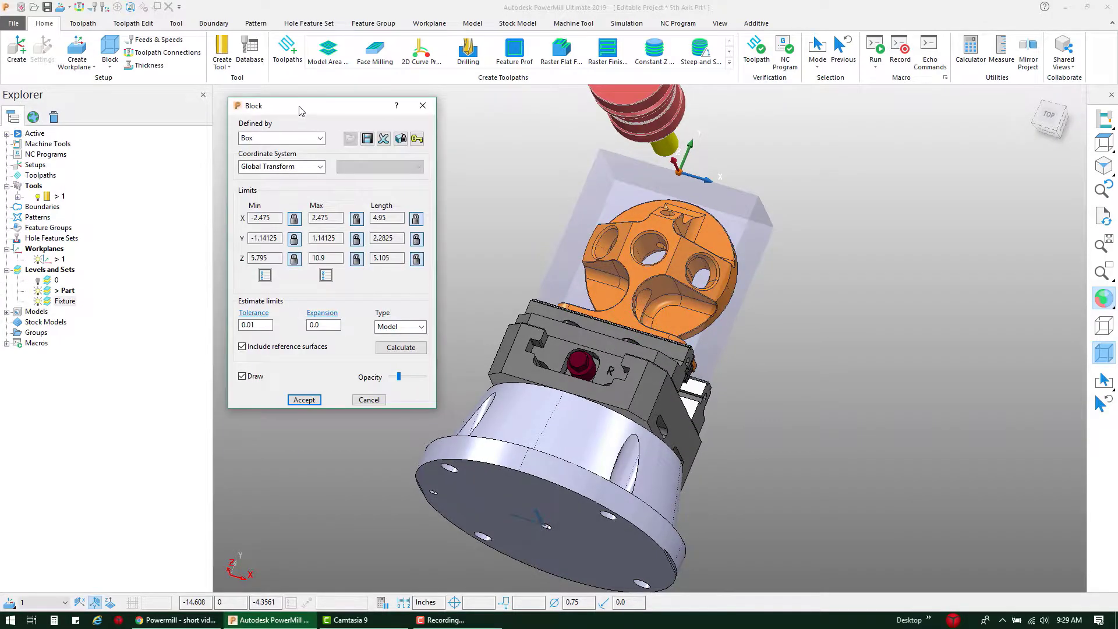
drag(301, 110, 295, 112)
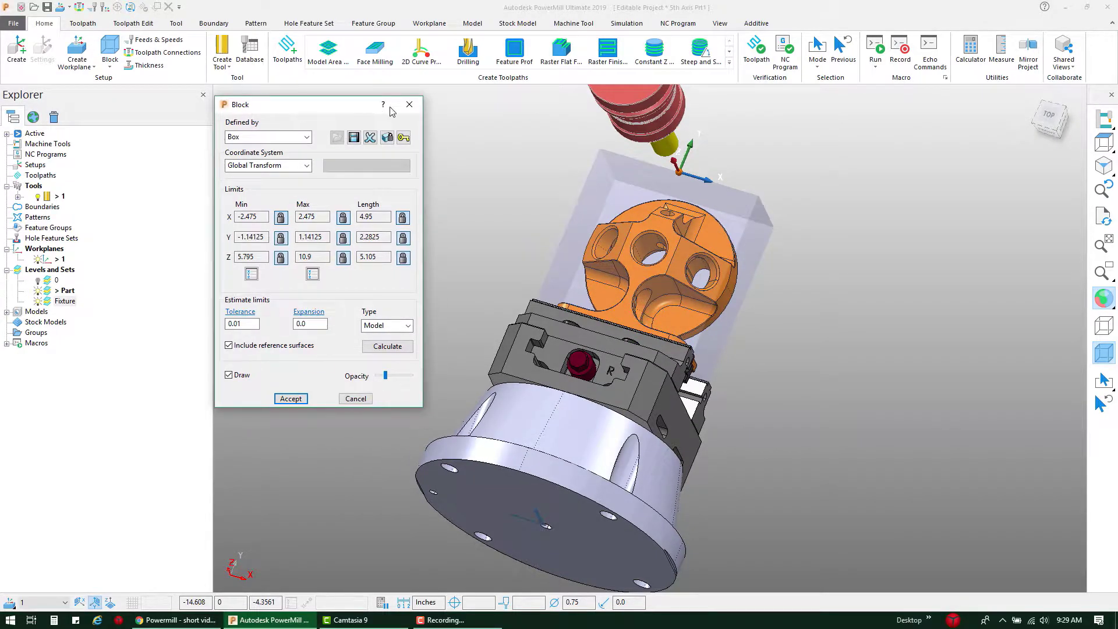
click(408, 104)
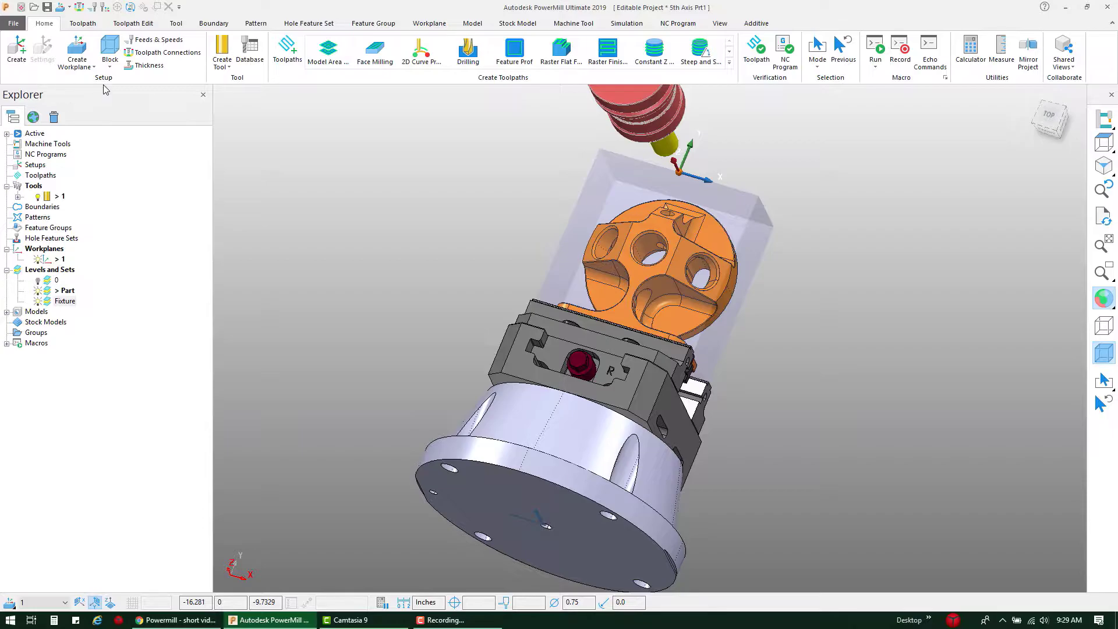
- Bring up Thickness Preferences and position it over the viewport
click(149, 66)
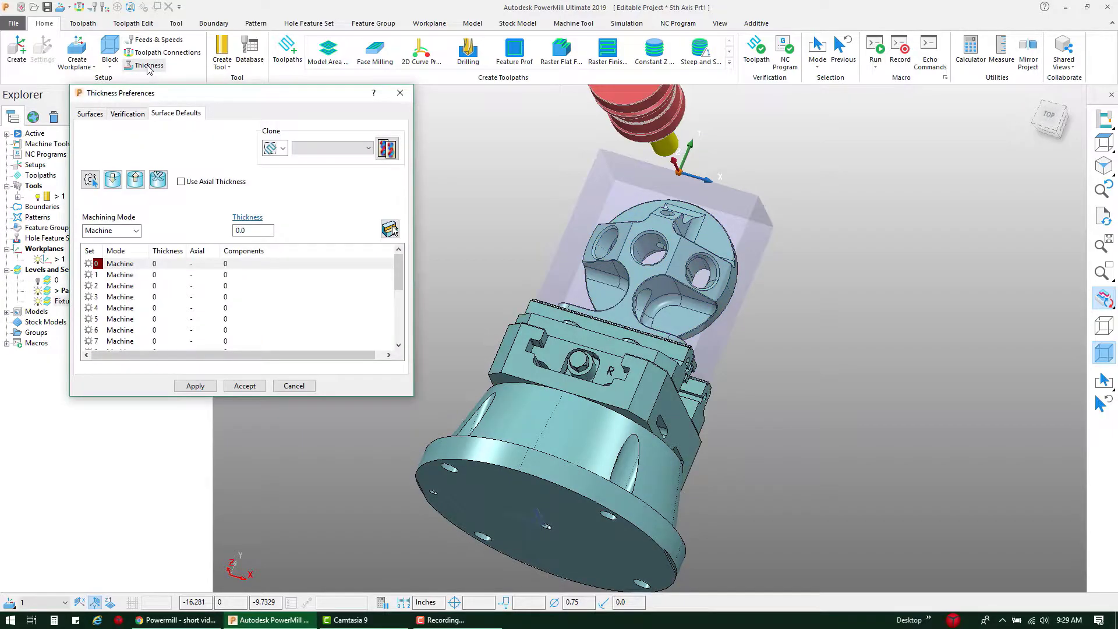
drag(245, 101, 384, 105)
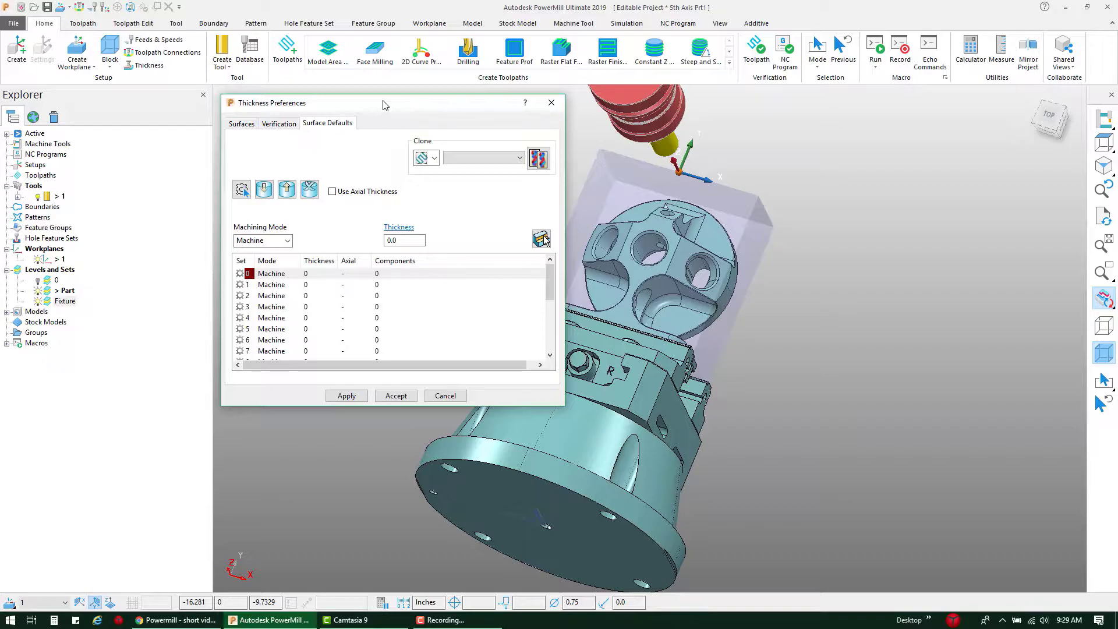
drag(384, 105, 381, 75)
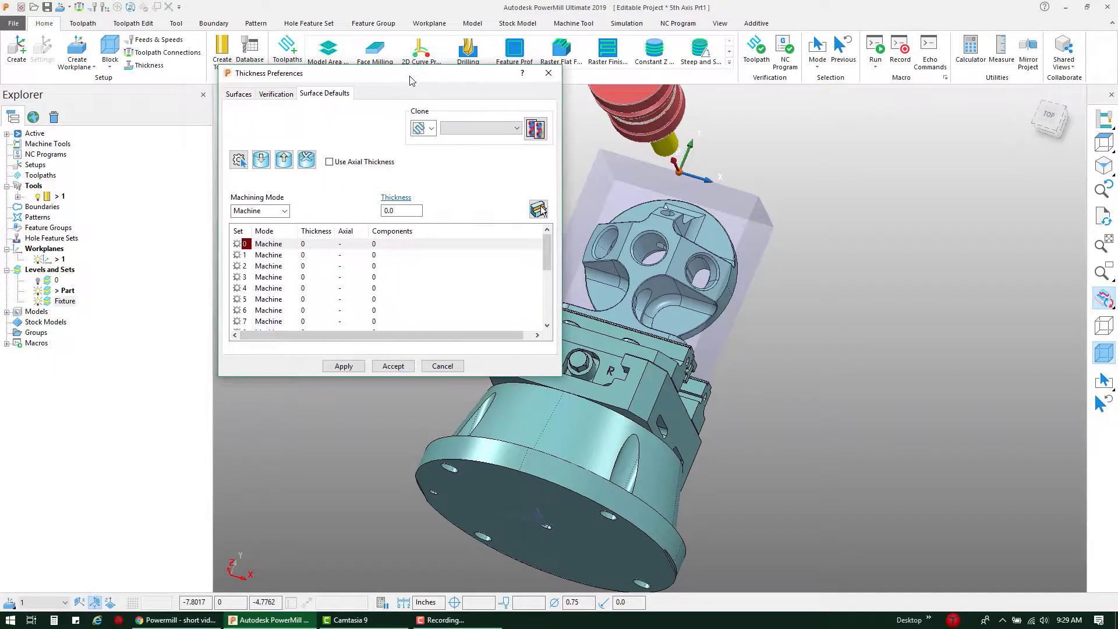
- Select all surfaces on the Fixture level in the Explorer
click(49, 303)
right_click(48, 305)
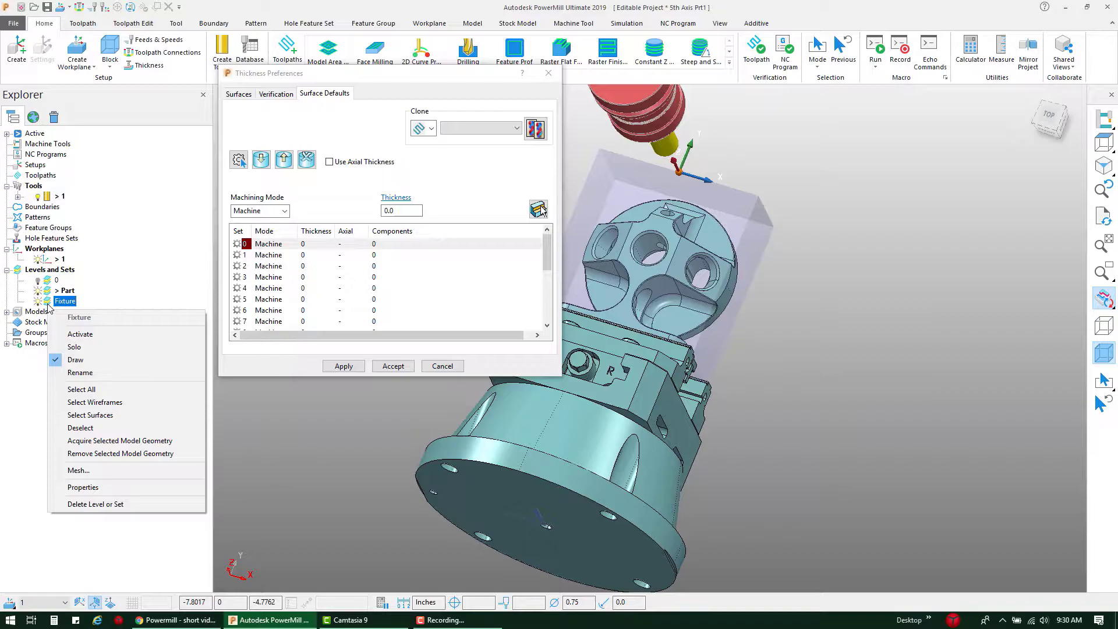
click(107, 389)
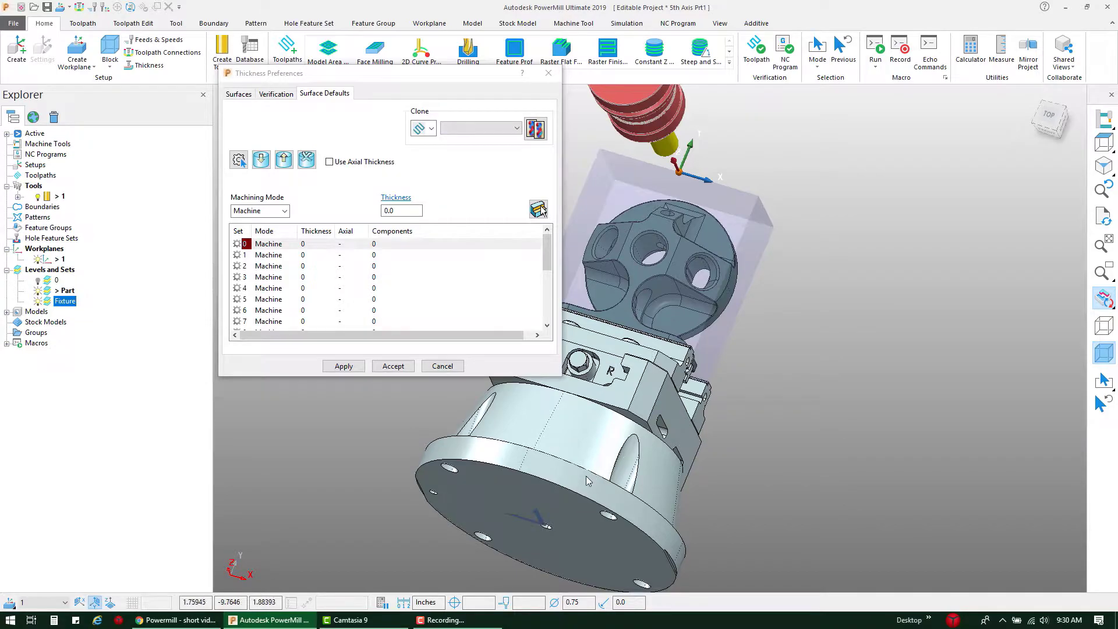
middle_drag(587, 481, 775, 443)
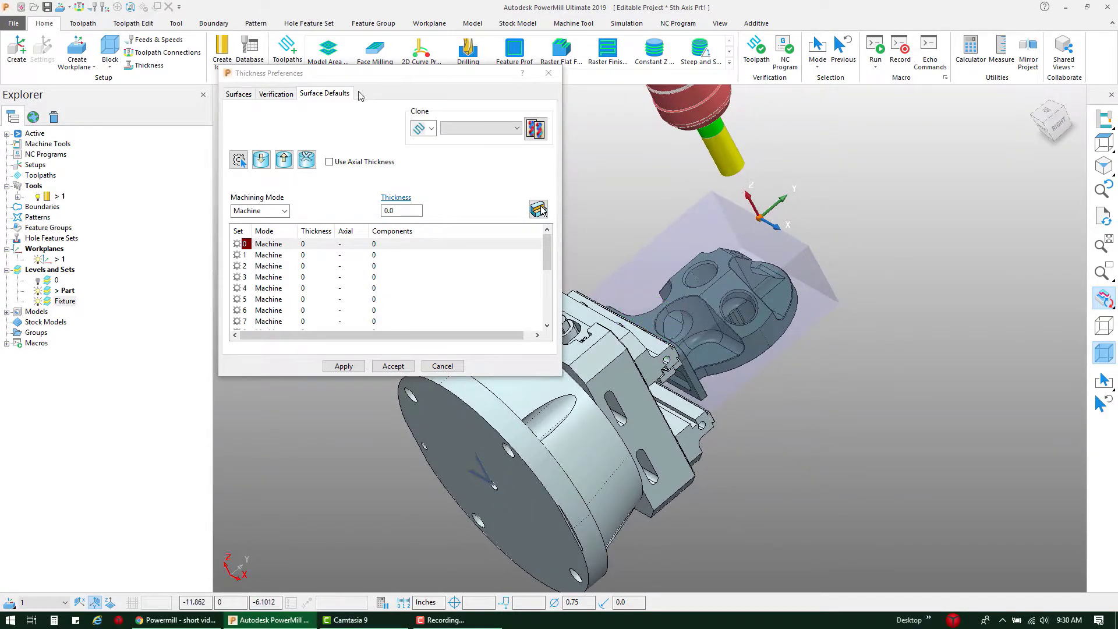
drag(328, 80, 324, 103)
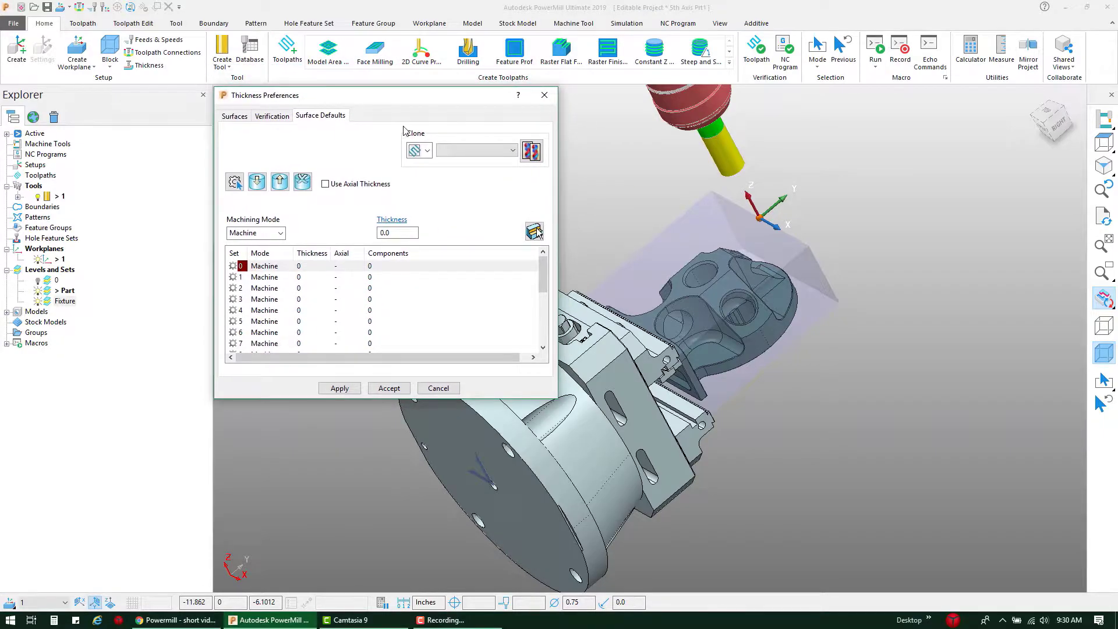
- Choose thickness set 0 for the fixture surfaces in the preferences table
click(257, 278)
click(260, 289)
click(252, 301)
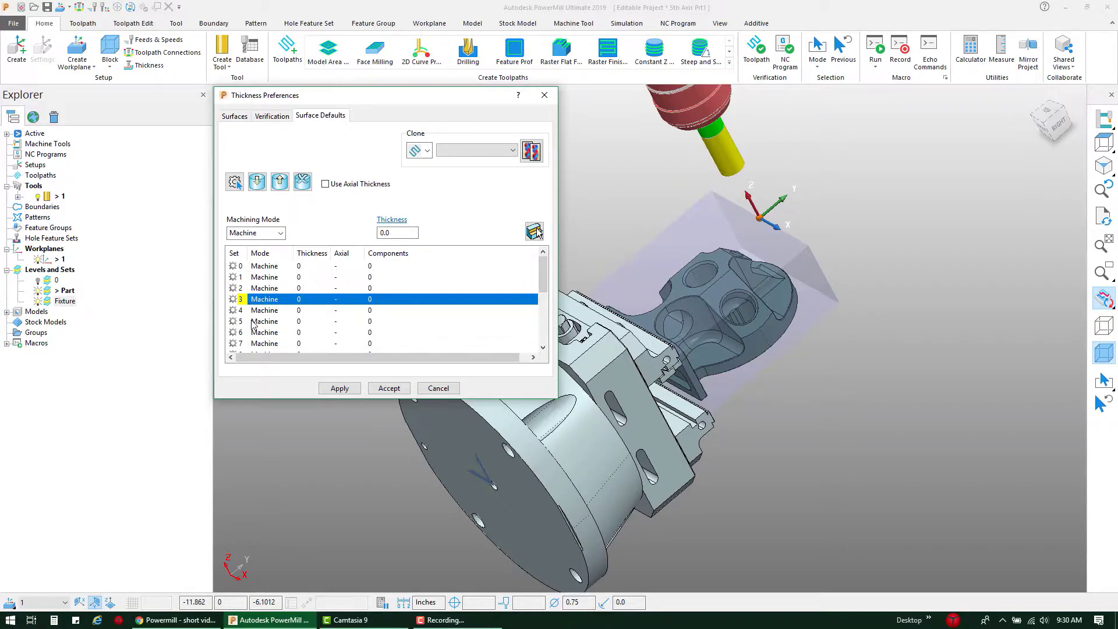
click(252, 312)
click(258, 268)
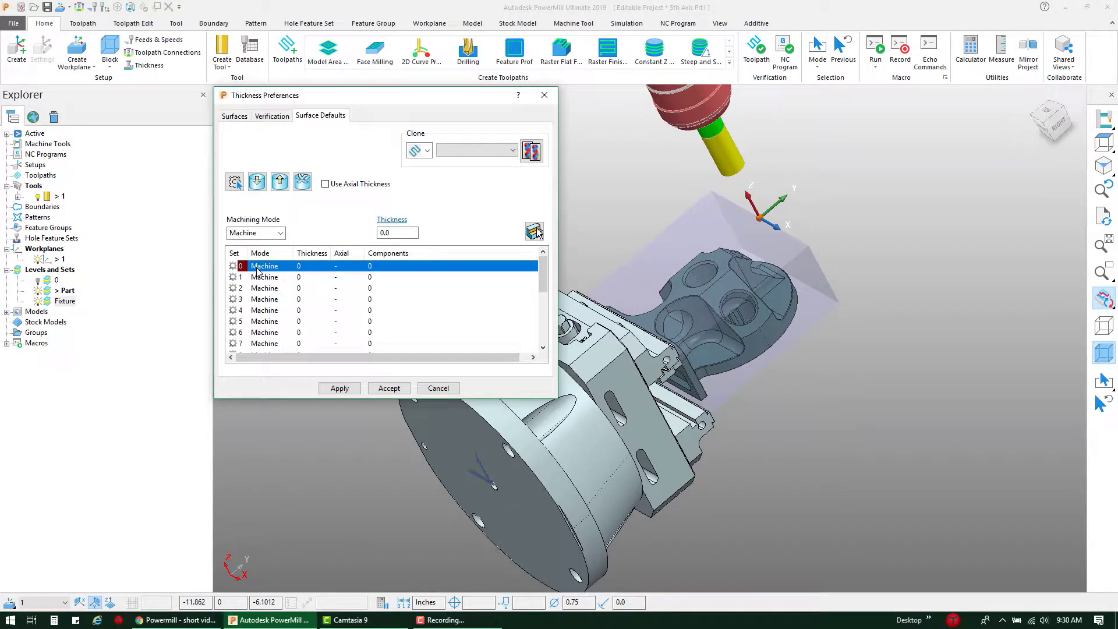
- Assign the fixture surfaces to set 0 as a Collision set with 0.0625 thickness, then apply and accept
click(257, 183)
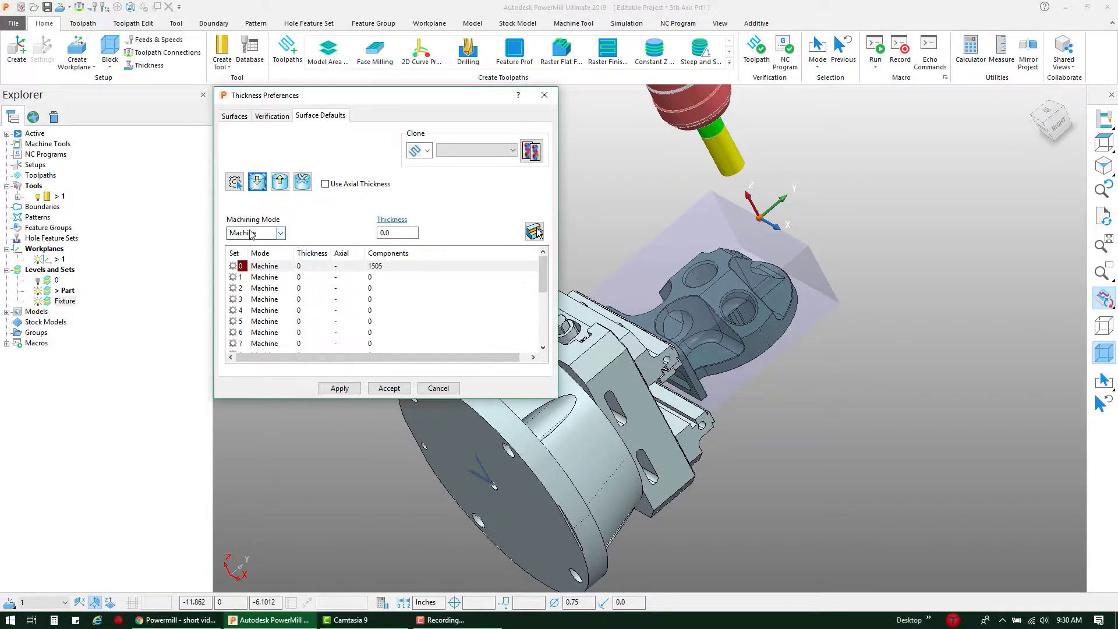
click(281, 234)
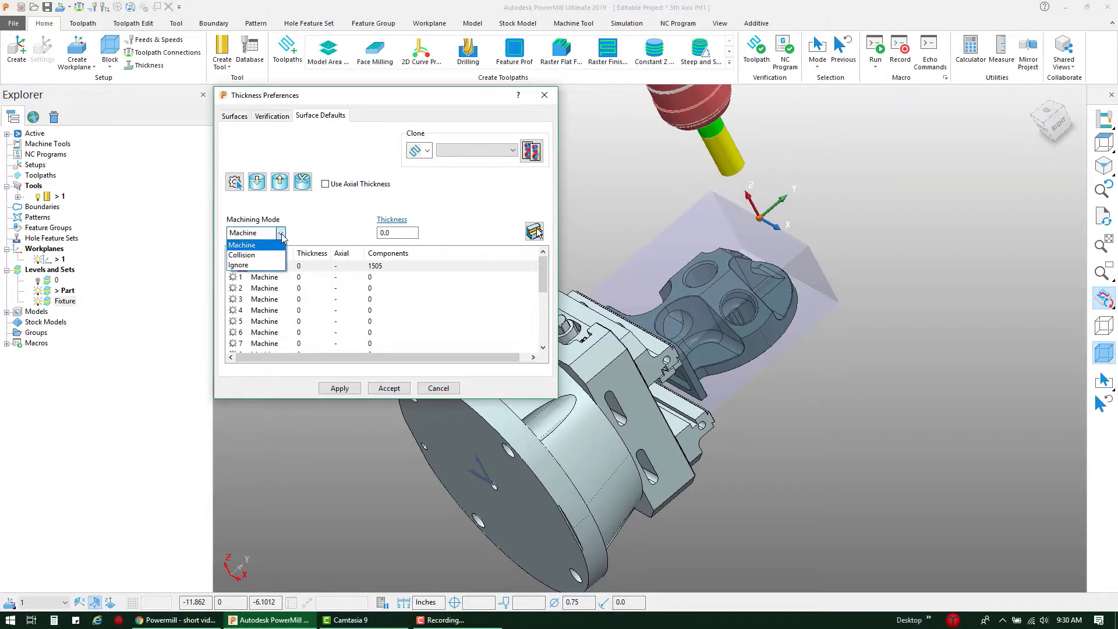
click(258, 255)
key(Tab)
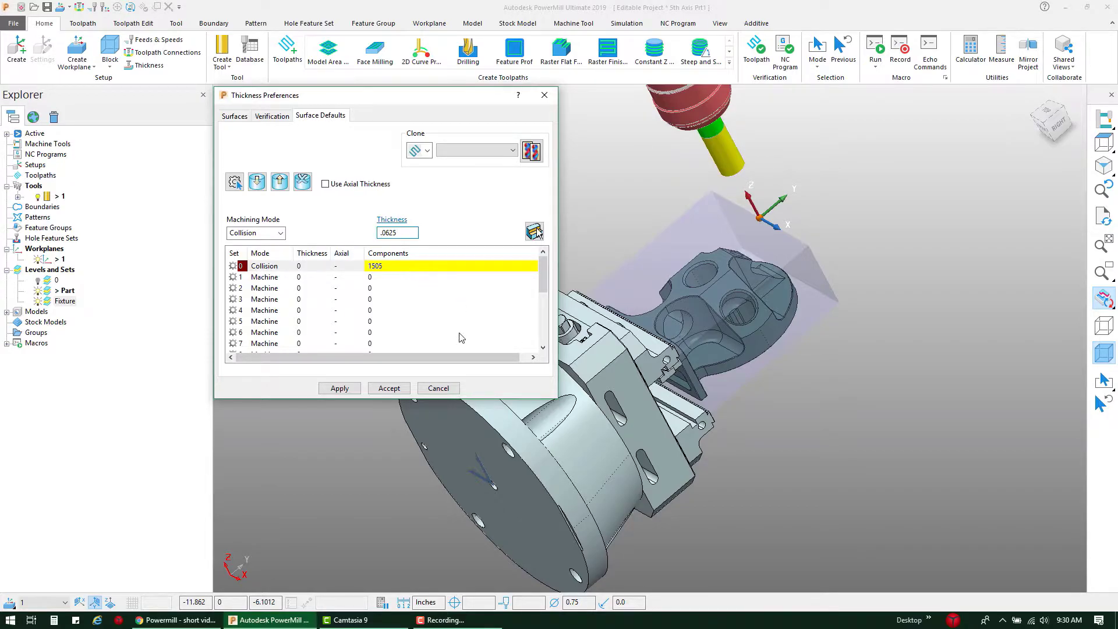
click(340, 388)
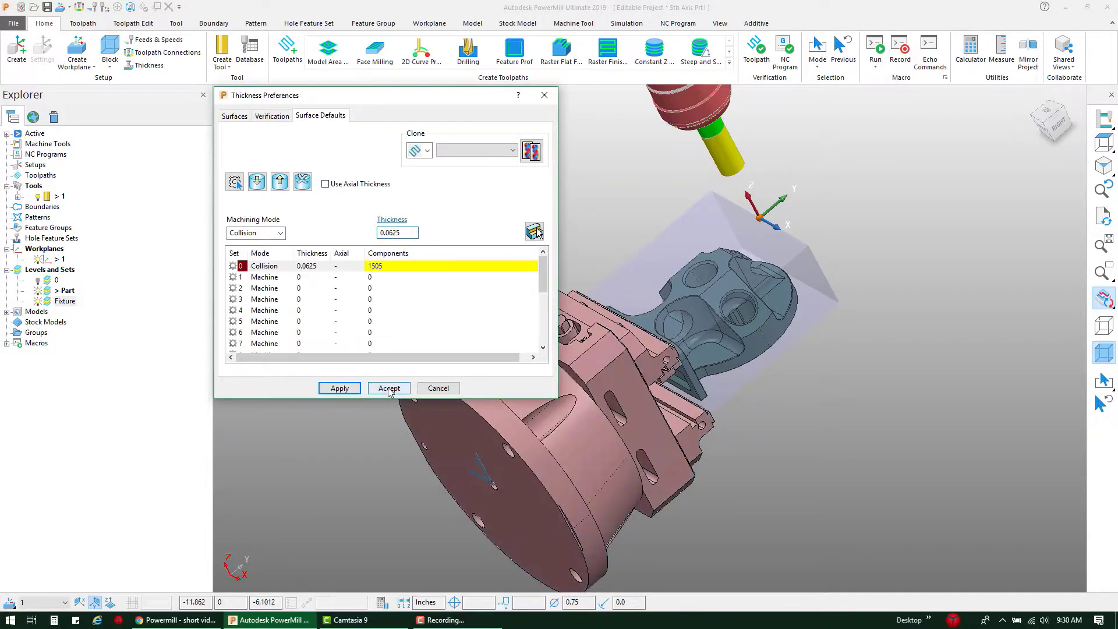
click(389, 388)
- Start a new Model Area Clearance toolpath 1
middle_drag(312, 324, 569, 333)
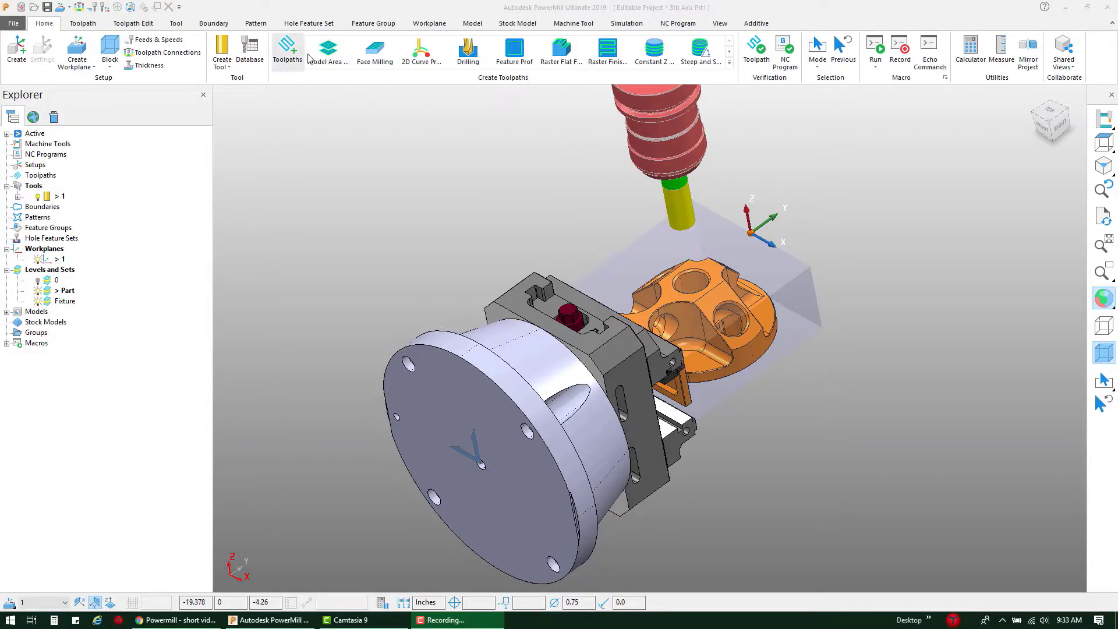
click(340, 52)
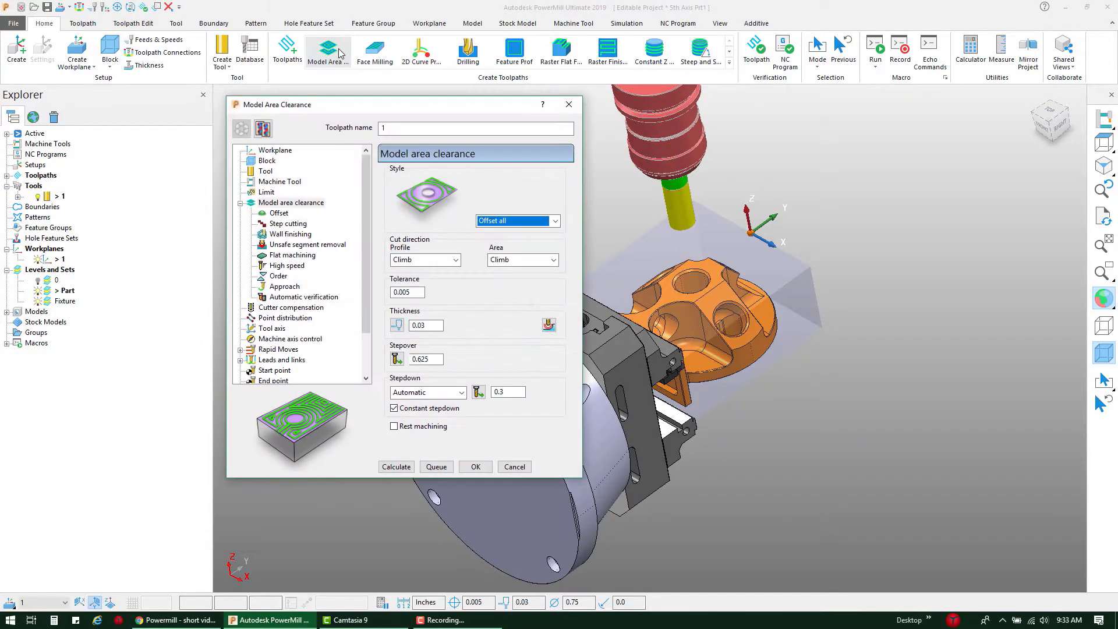
drag(474, 108, 212, 69)
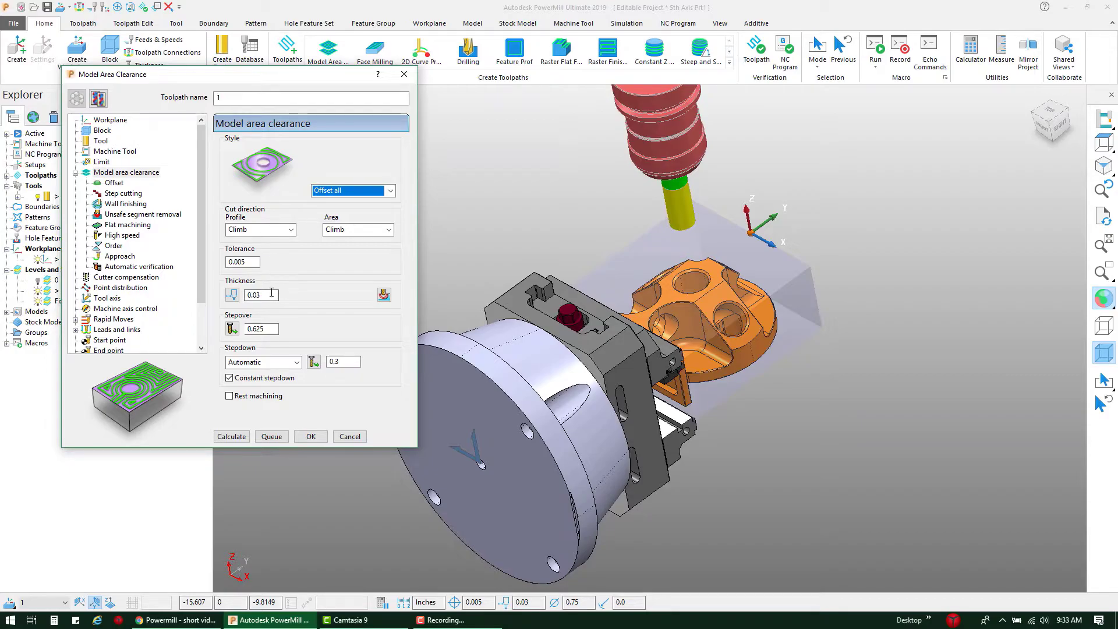
- Check the component thickness and Surface Defaults settings, keeping the fixture at 0.0625 collision, and accept
click(379, 298)
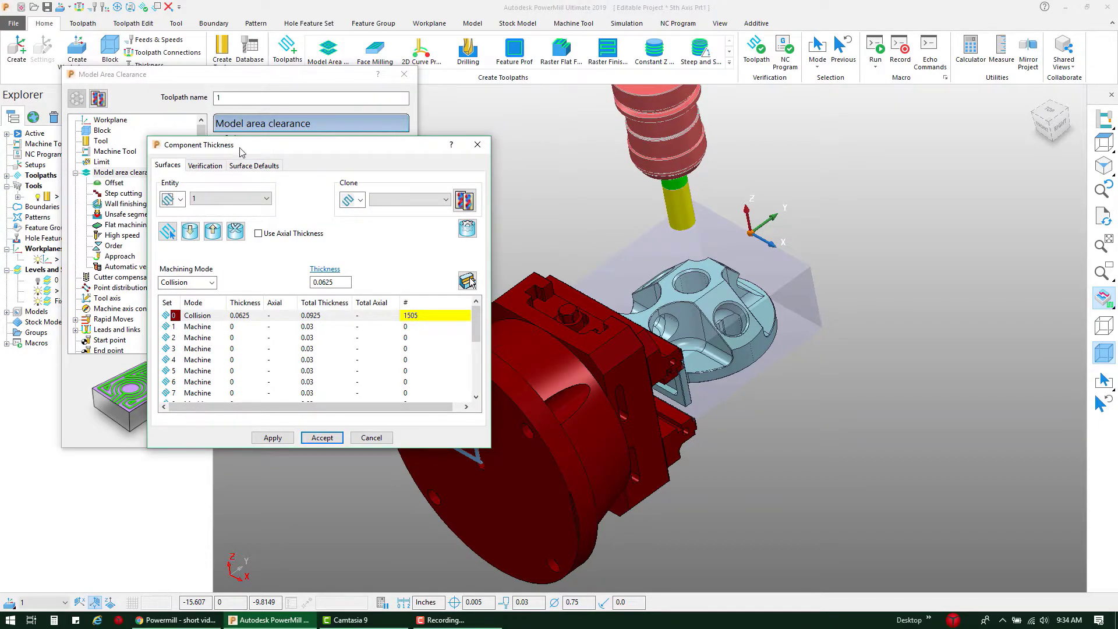
click(257, 166)
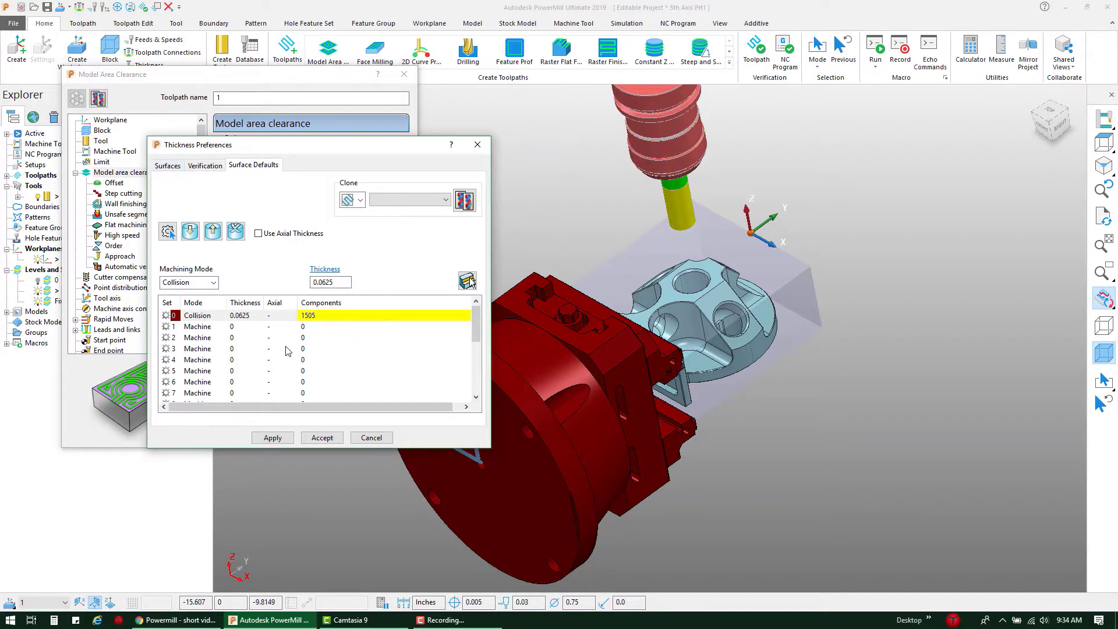
click(168, 166)
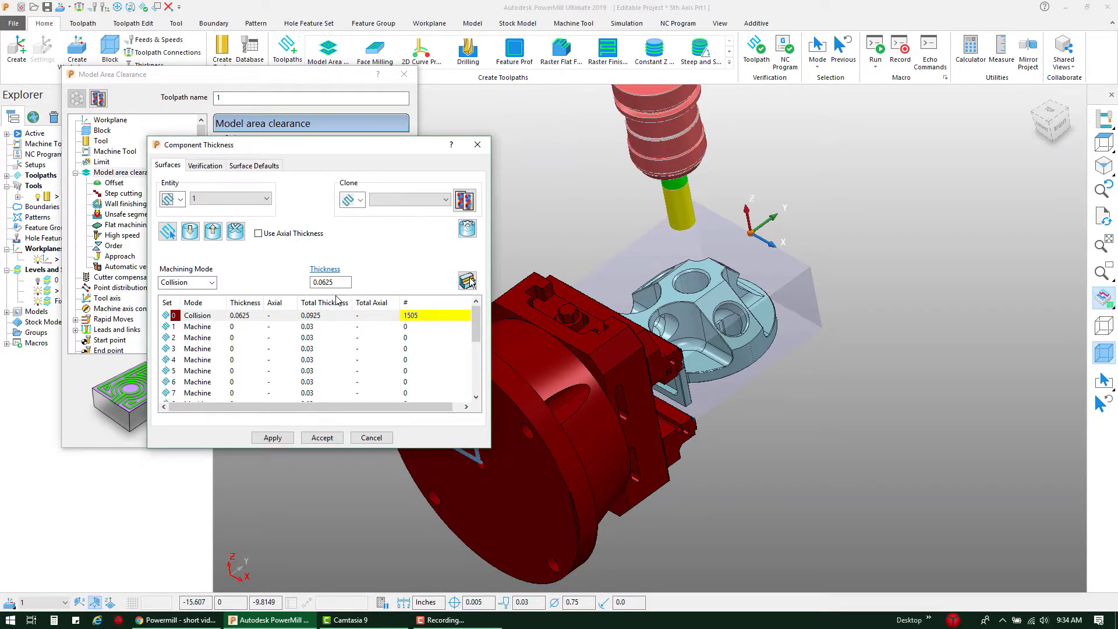
click(335, 438)
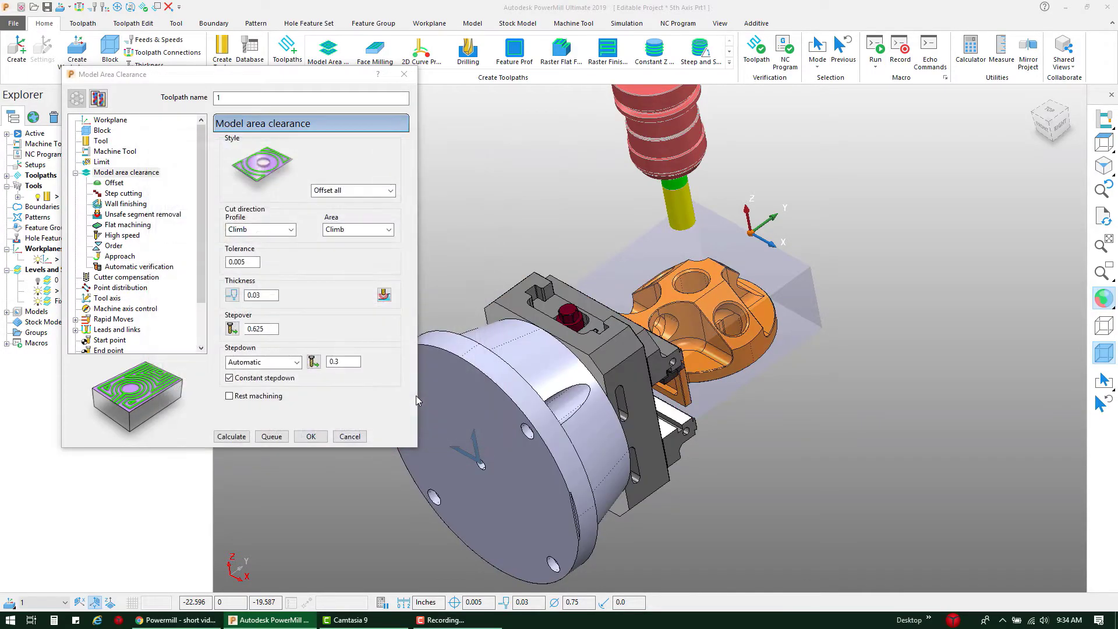
- Calculate toolpath 1 and switch off the tool holder display
click(231, 436)
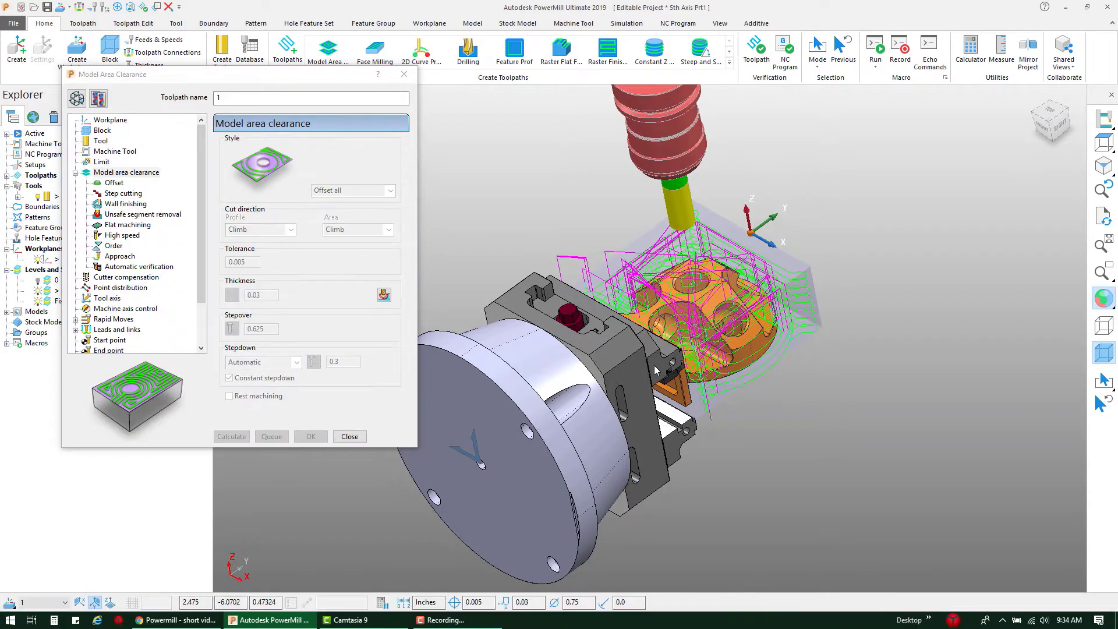
middle_drag(655, 369, 766, 206)
right_click(740, 161)
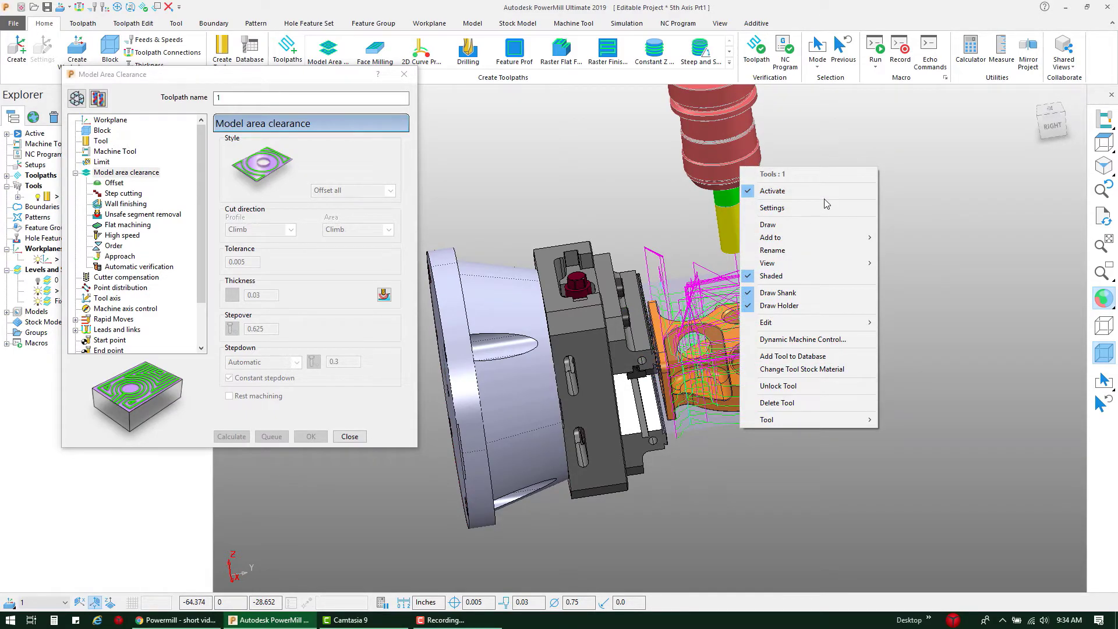
click(754, 306)
- View the calculated toolpath from directly above, zoomed in
middle_drag(658, 197, 689, 315)
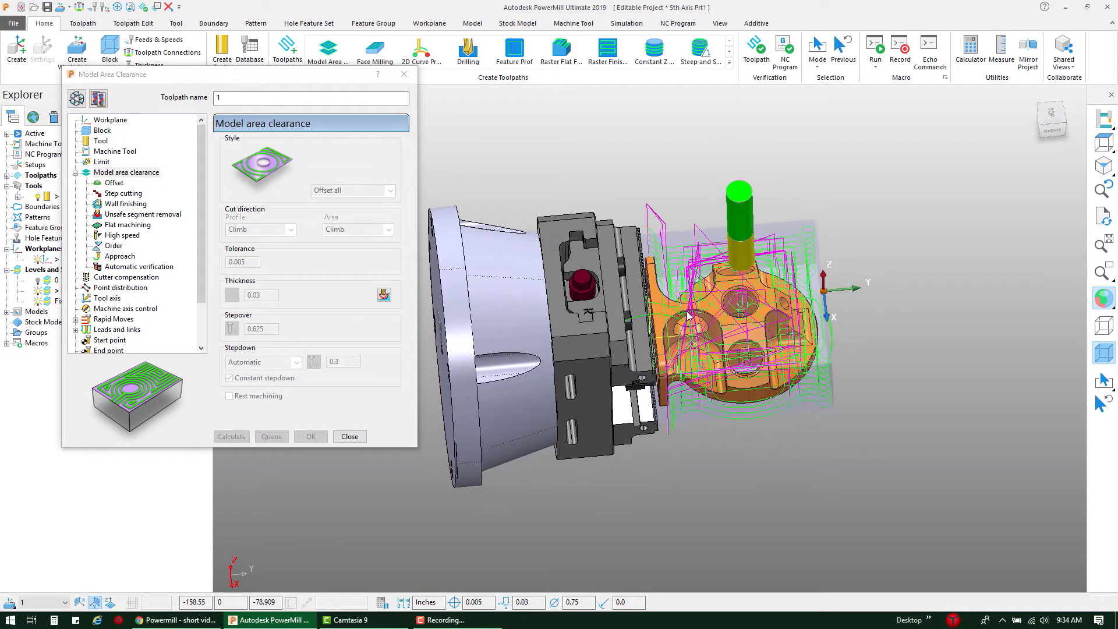
click(1055, 110)
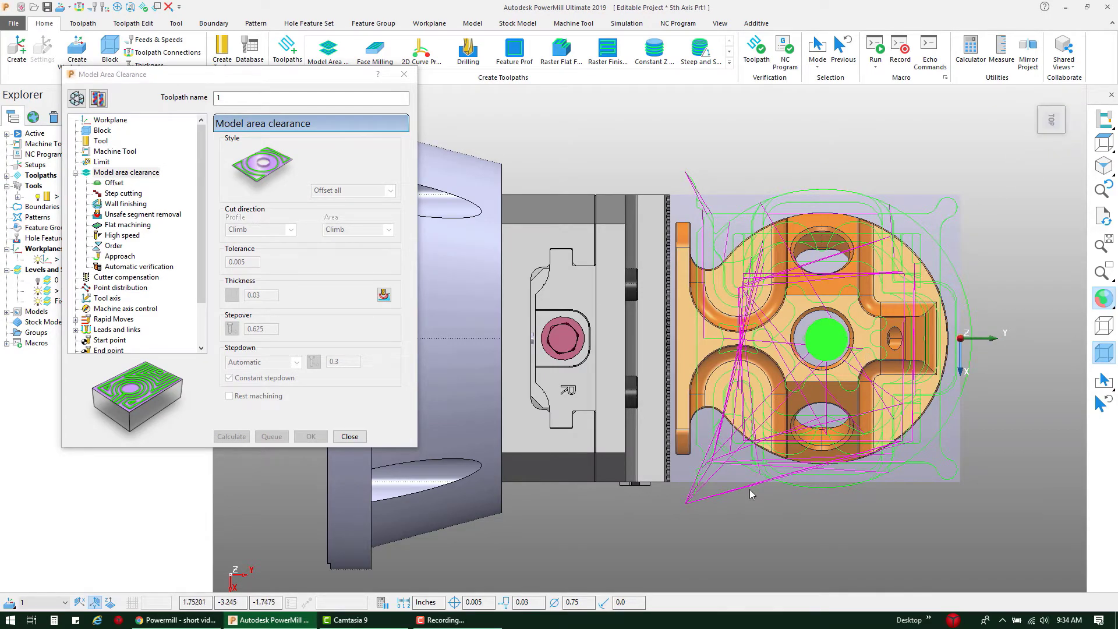
scroll(708, 481, up, 5)
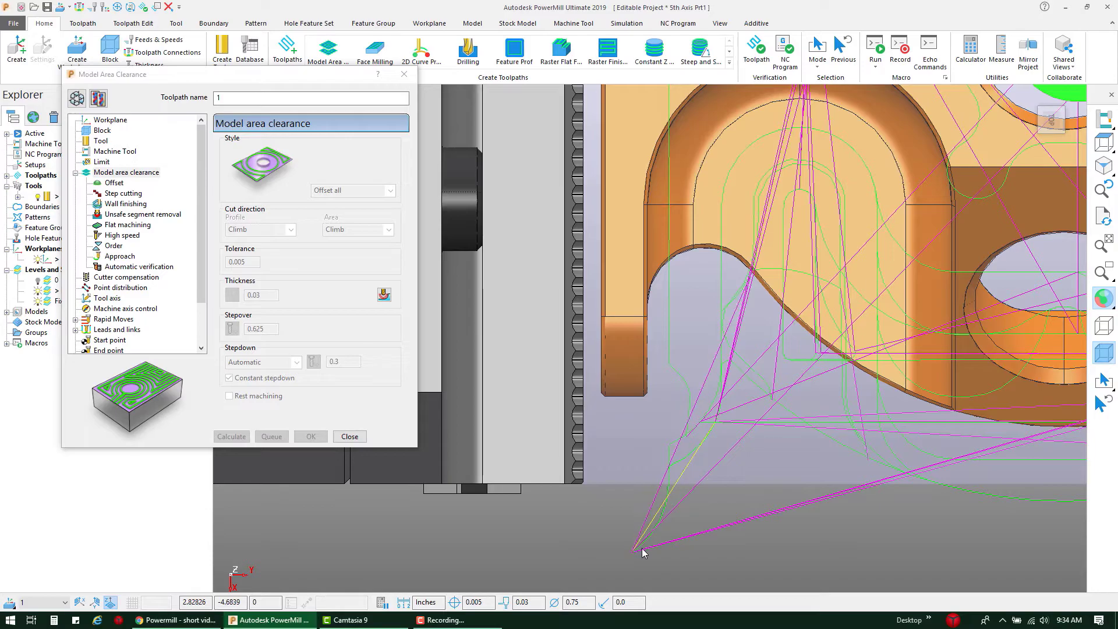
right_click(642, 550)
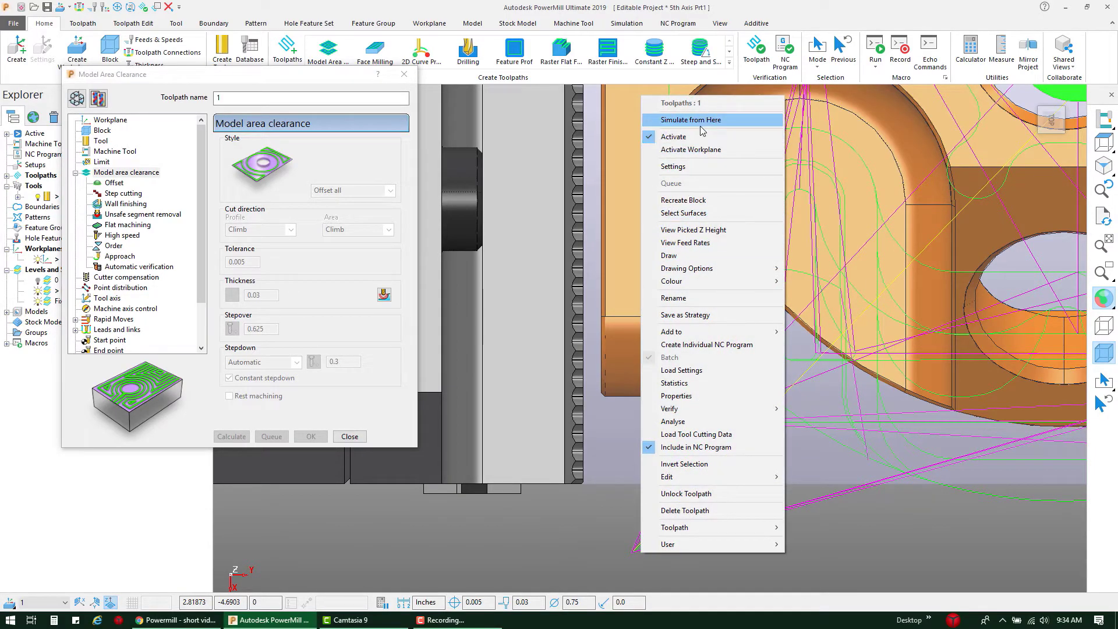
- Simulate toolpath 1 from its start, restarting the simulation from Toolpath 1
click(693, 120)
scroll(647, 395, up, 2)
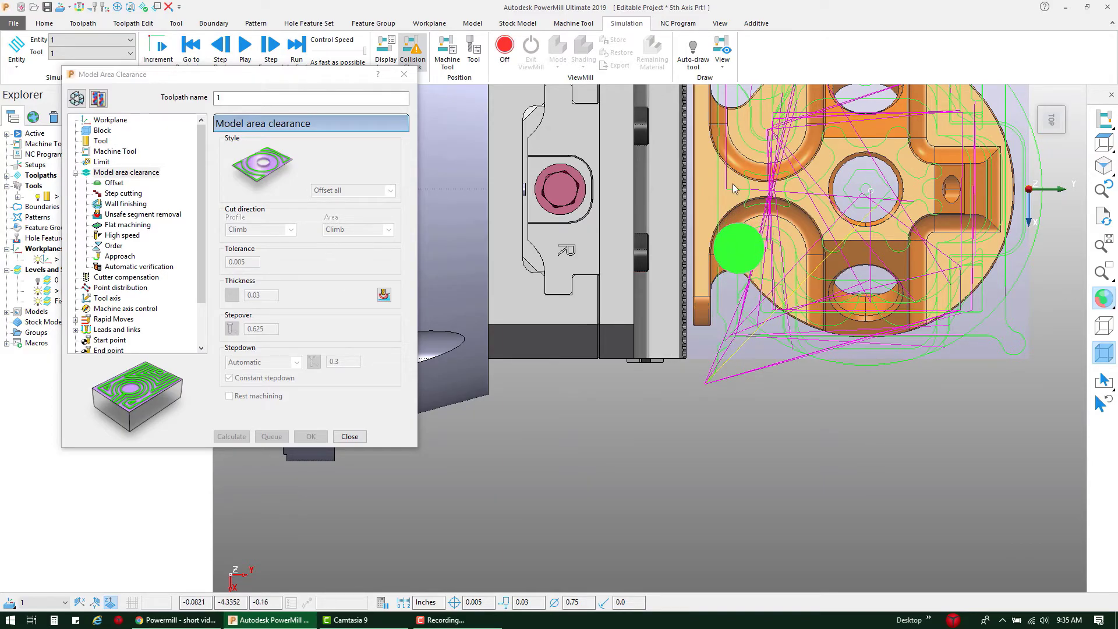
right_click(720, 176)
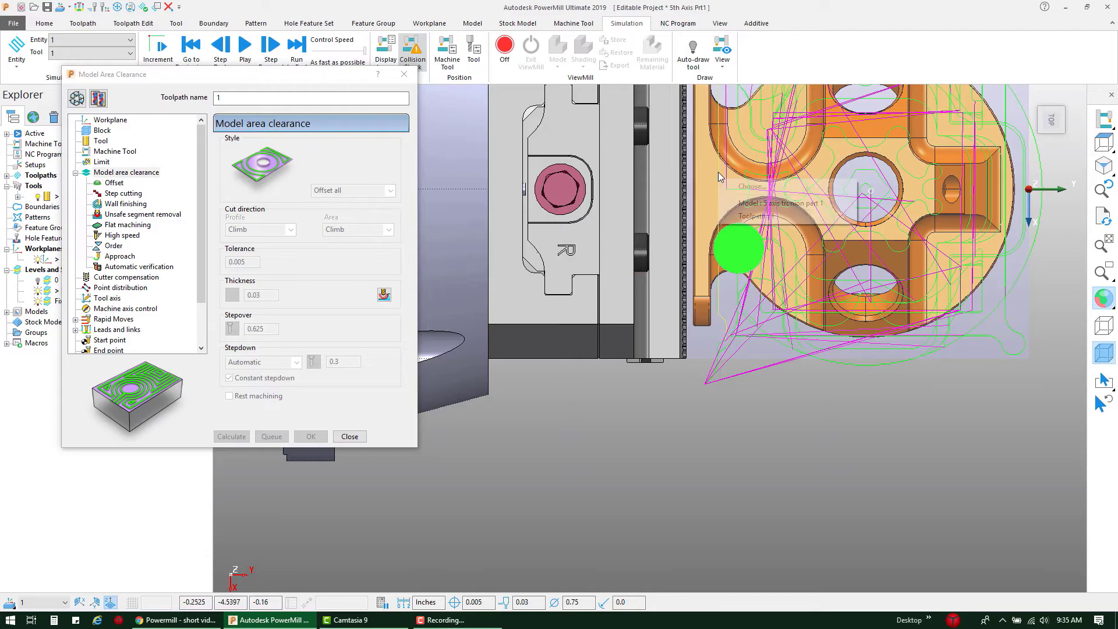
click(756, 215)
click(757, 179)
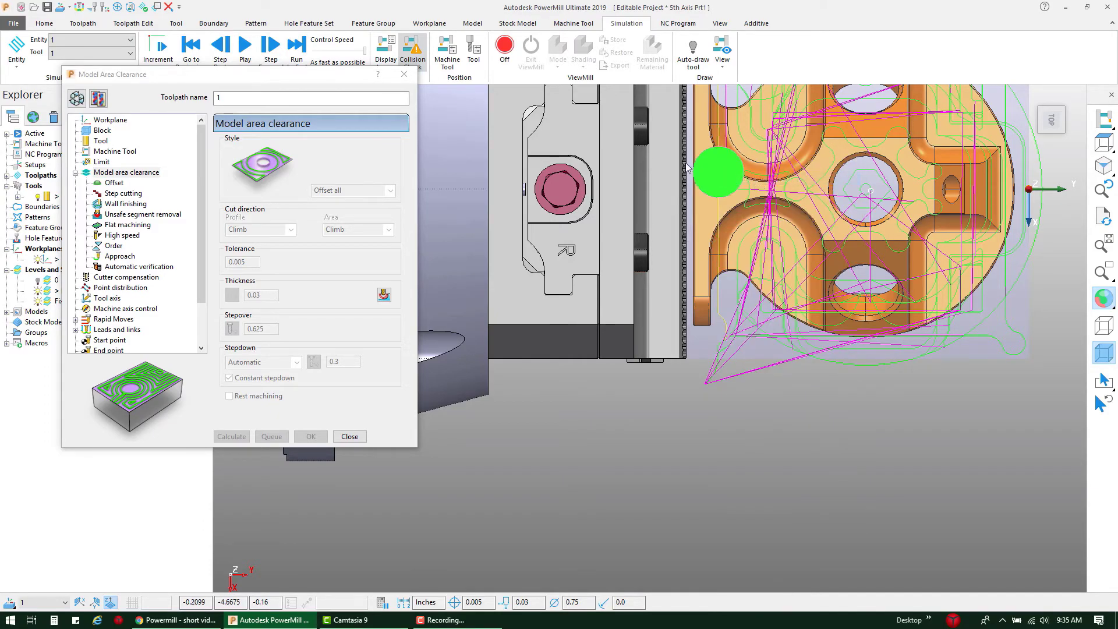
scroll(686, 162, up, 2)
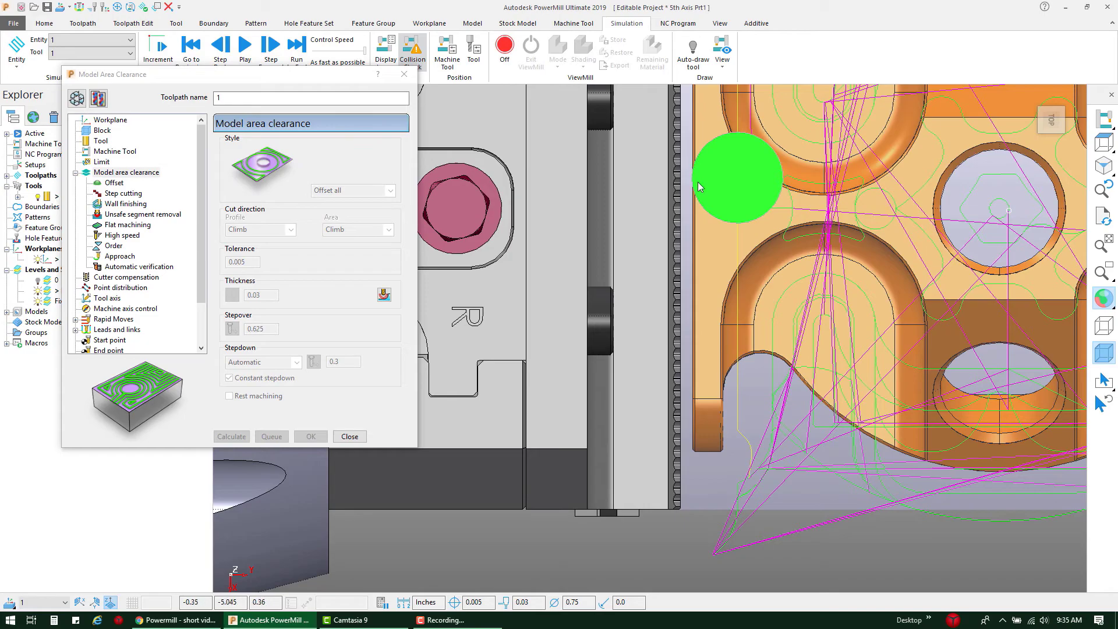
scroll(692, 177, down, 5)
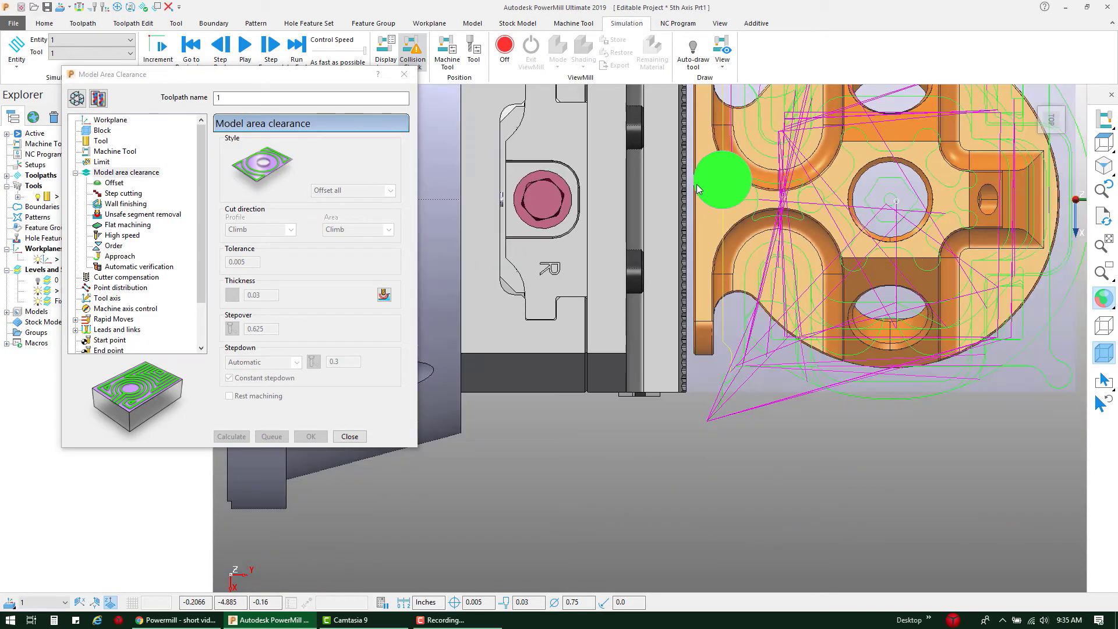